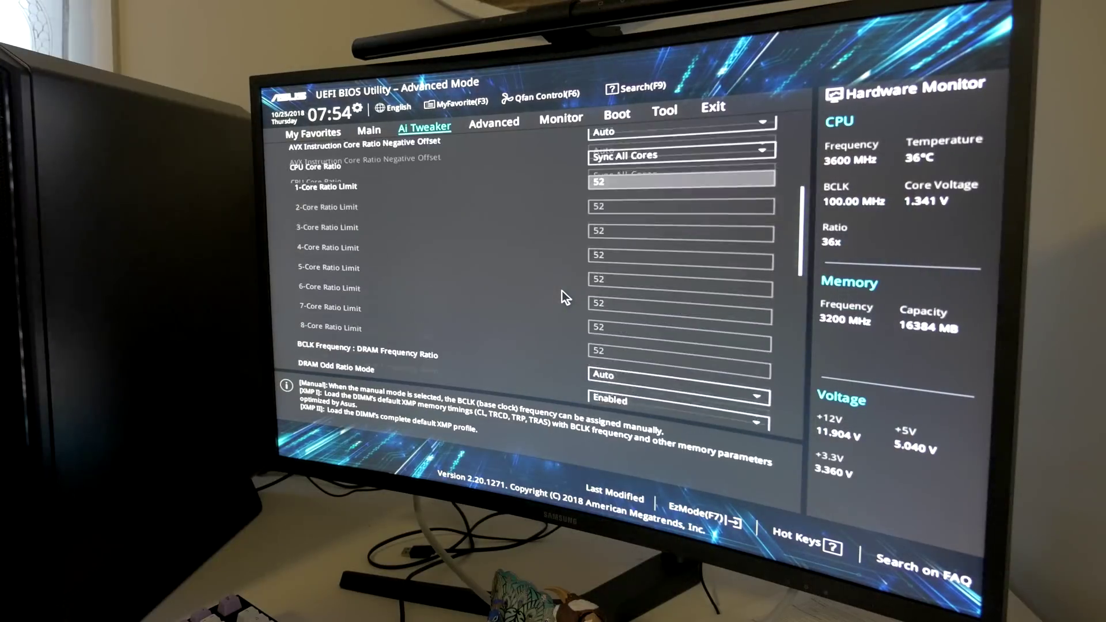
scroll(562, 290, "up", 8)
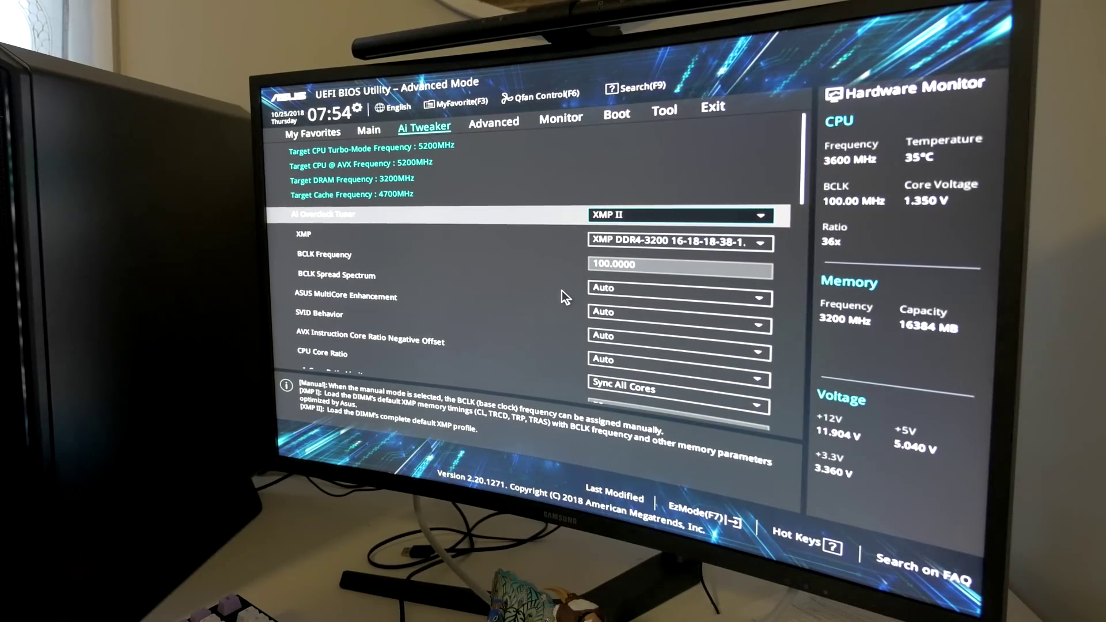
- Review the Ai Tweaker settings: XMP profile, core ratio limits of 52, and 1.350 V core voltage override
key("Down")
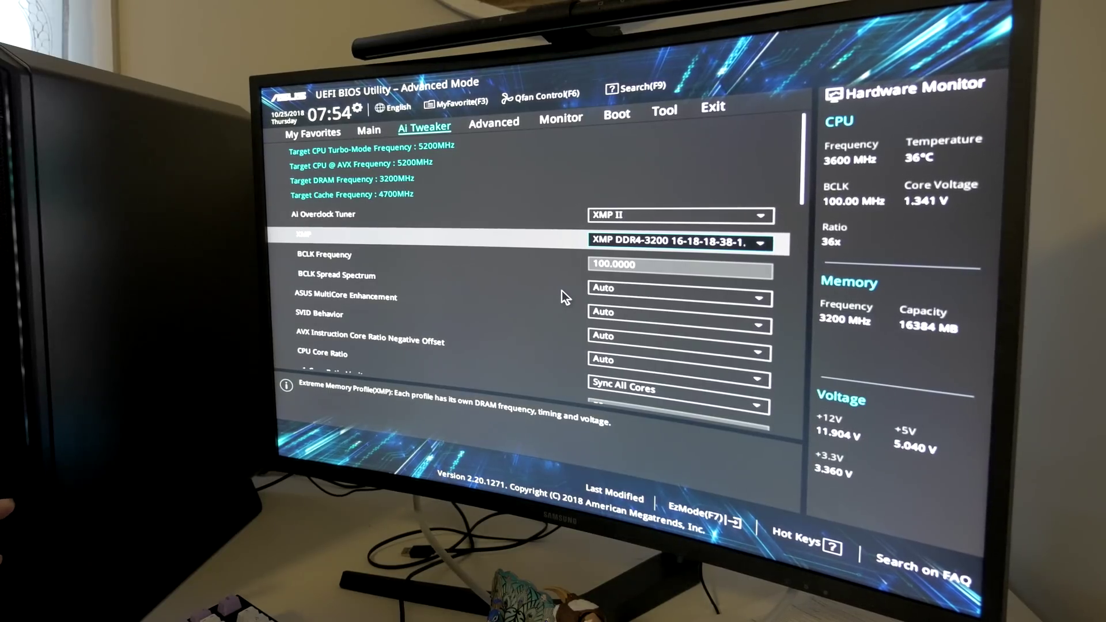
key("Down")
key("Down")
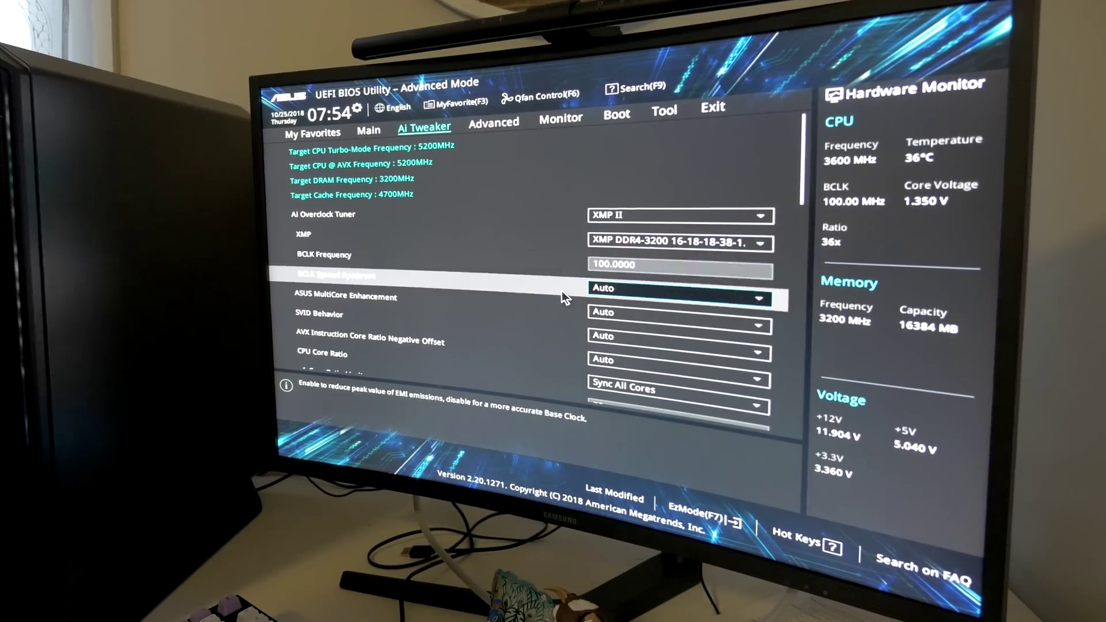
key("Down")
key("Down")
key("Down")
key("Down")
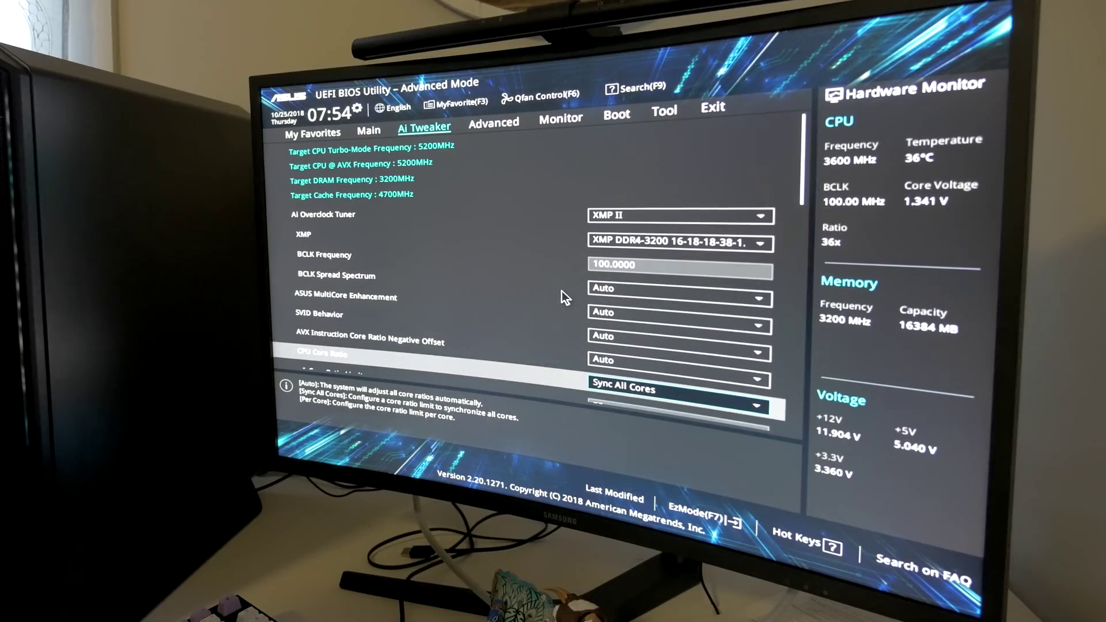
key("Down")
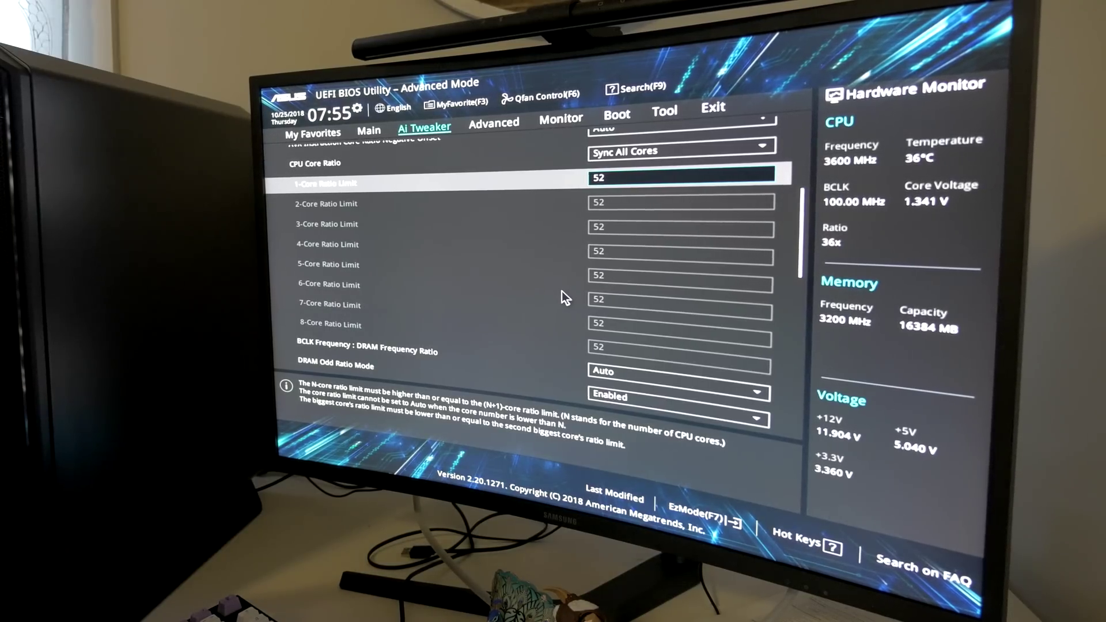
key("Down")
key("Down")
key("Down")
key("Down")
key("Down")
key("Down")
key("Down")
key("Down")
key("Down")
key("Down")
key("Down")
key("Down")
key("Down")
key("Down")
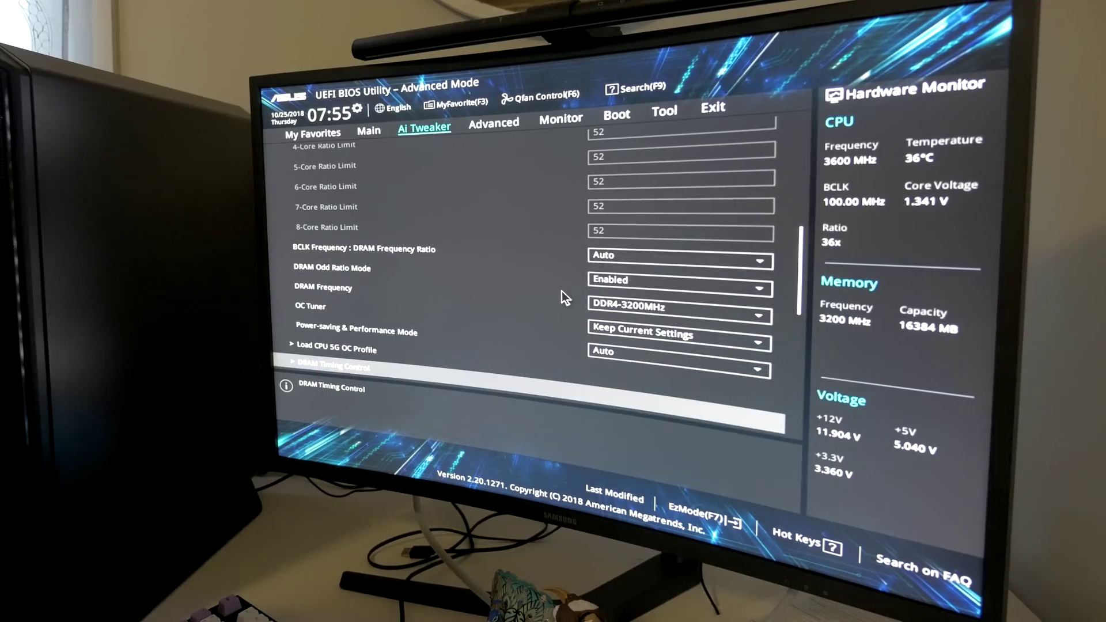
key("Down")
key("Down")
key("Down")
key("Down")
key("Down")
key("Down")
key("Down")
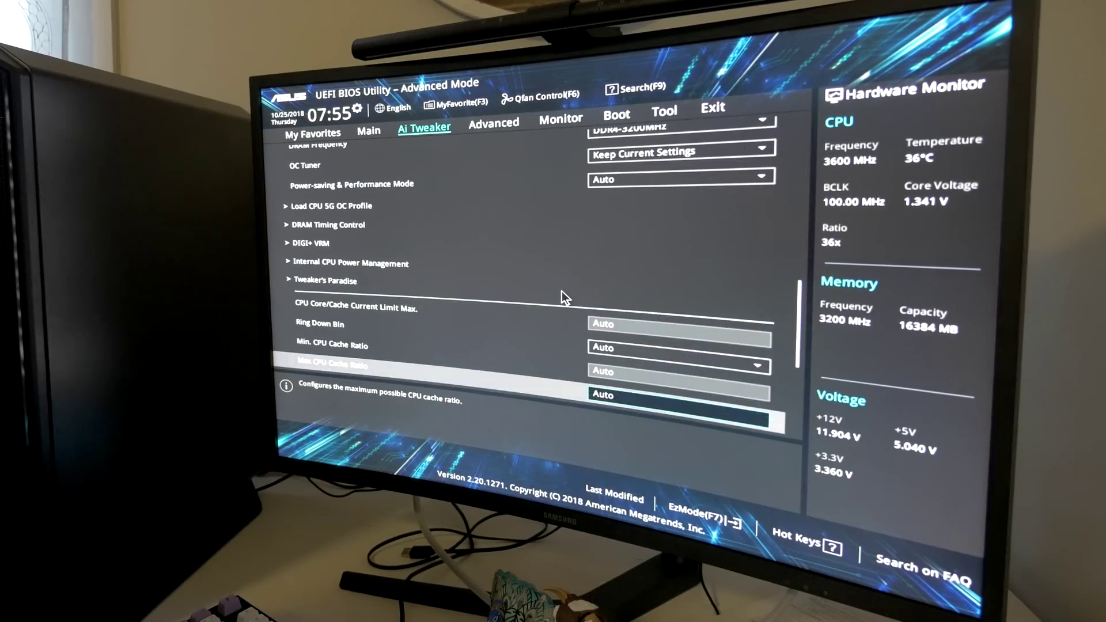
key("Down")
key("Down")
key("Down")
key("Down")
key("Down")
key("Down")
key("Down")
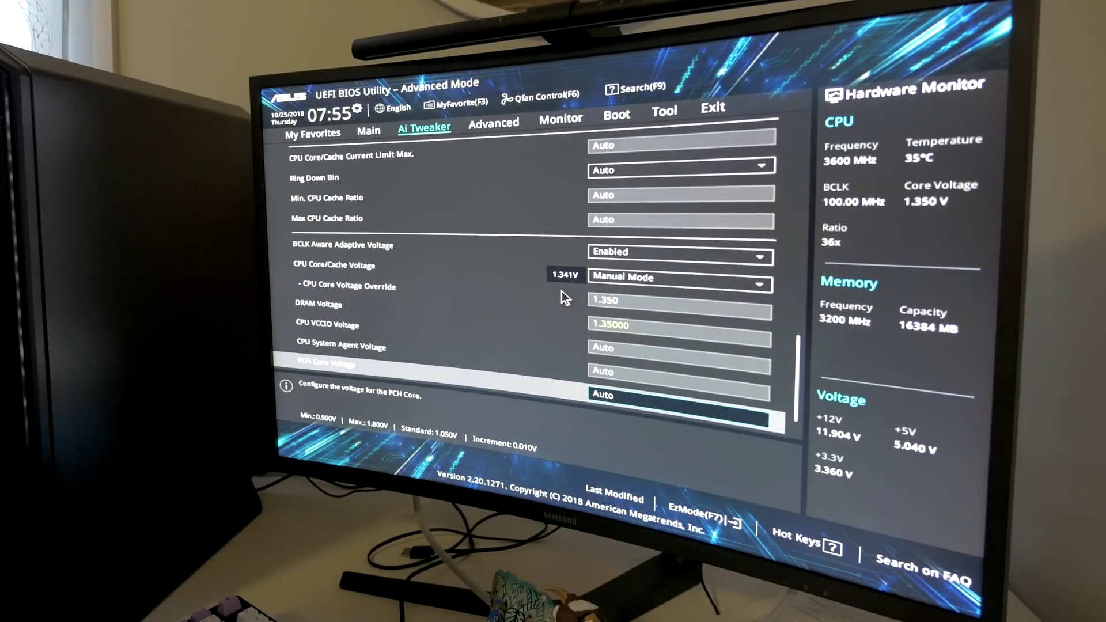
key("Up")
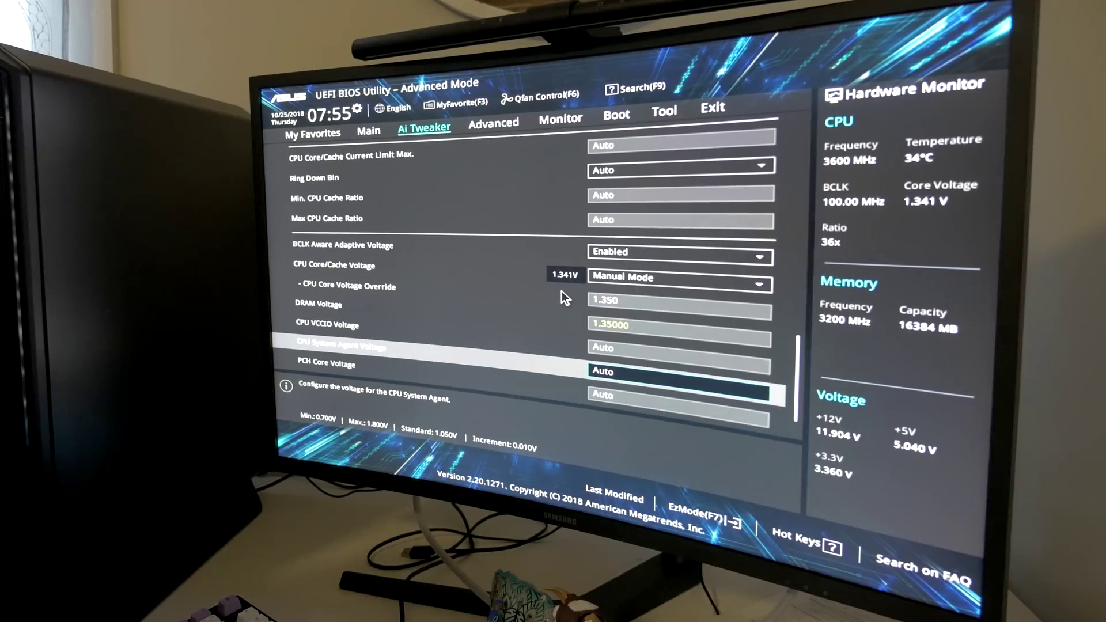
key("Up")
key("Up")
key("Up")
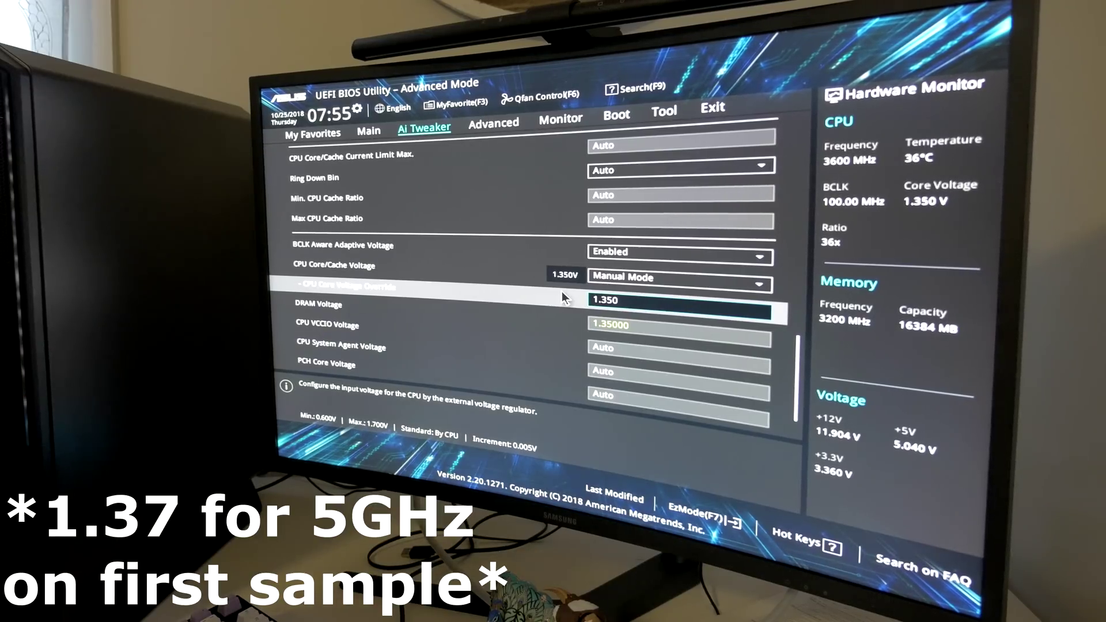
key("Up")
key("Down")
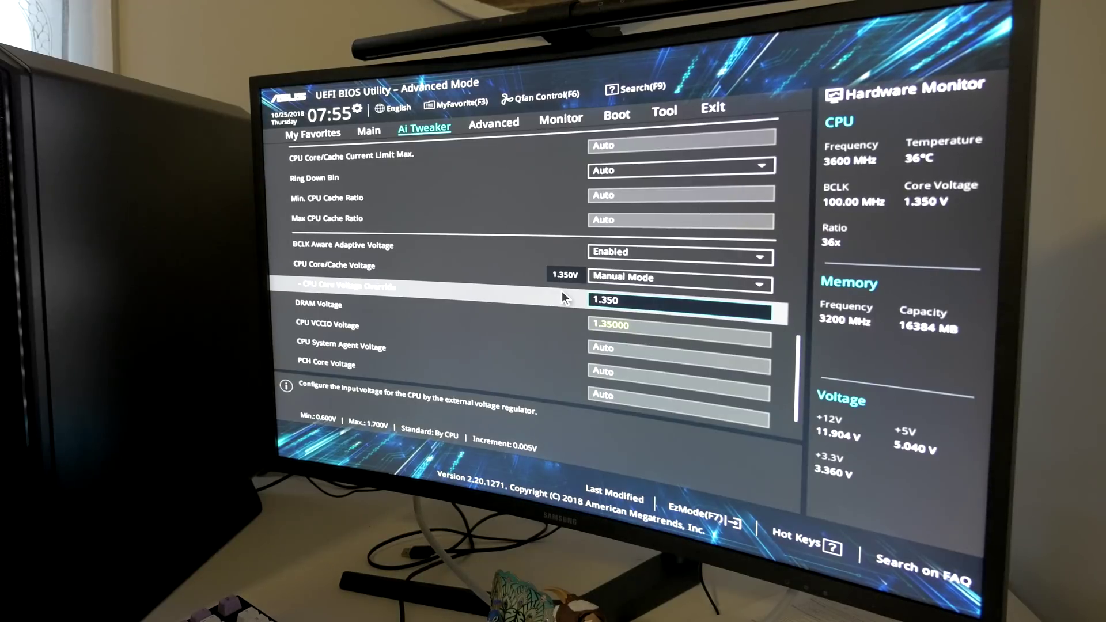
- Choose Save Changes & Reset on the Exit page to apply the overclock
key("Right")
key("Right")
key("Right")
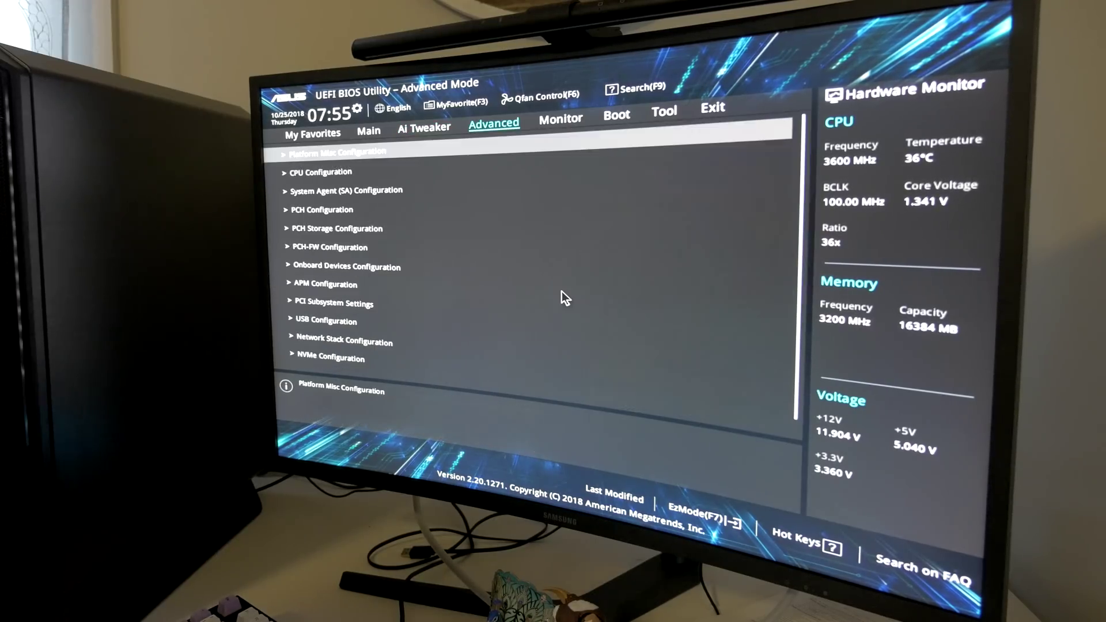
key("Right")
key("Right")
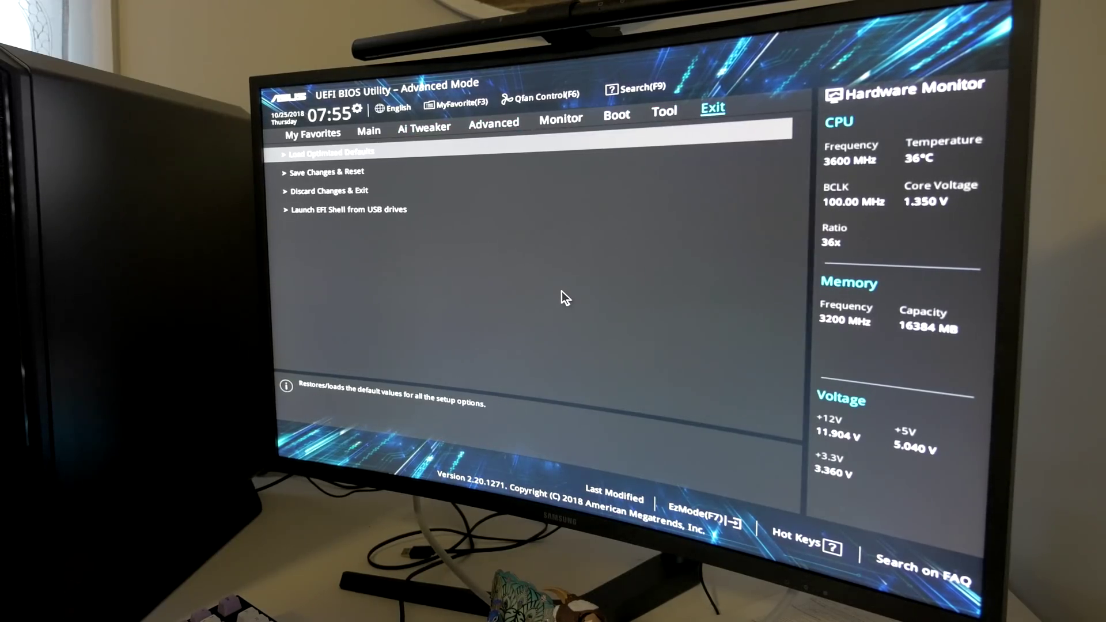
key("Down")
key("Return")
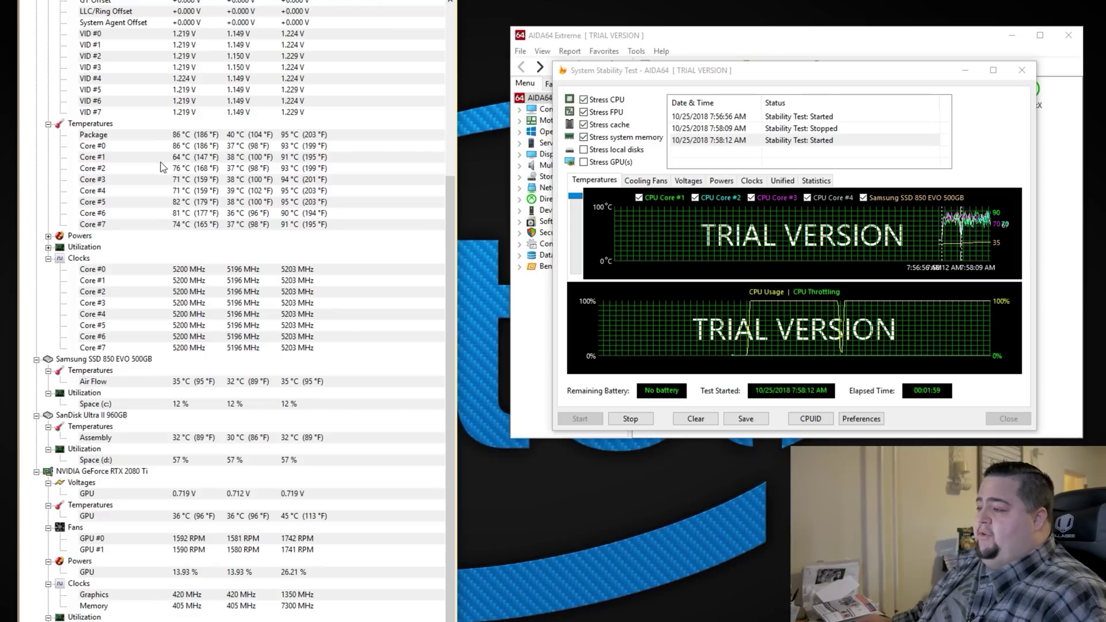
- Stop the AIDA64 stability test at about 2:03, then close its window and AIDA64 itself
left_click(629, 419)
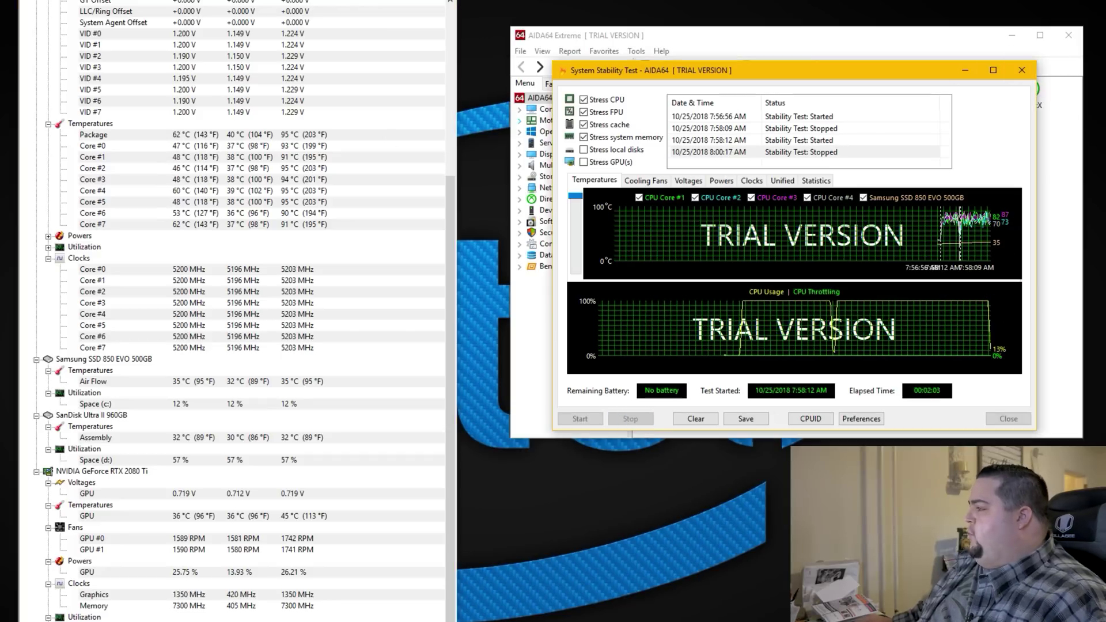
left_click(878, 60)
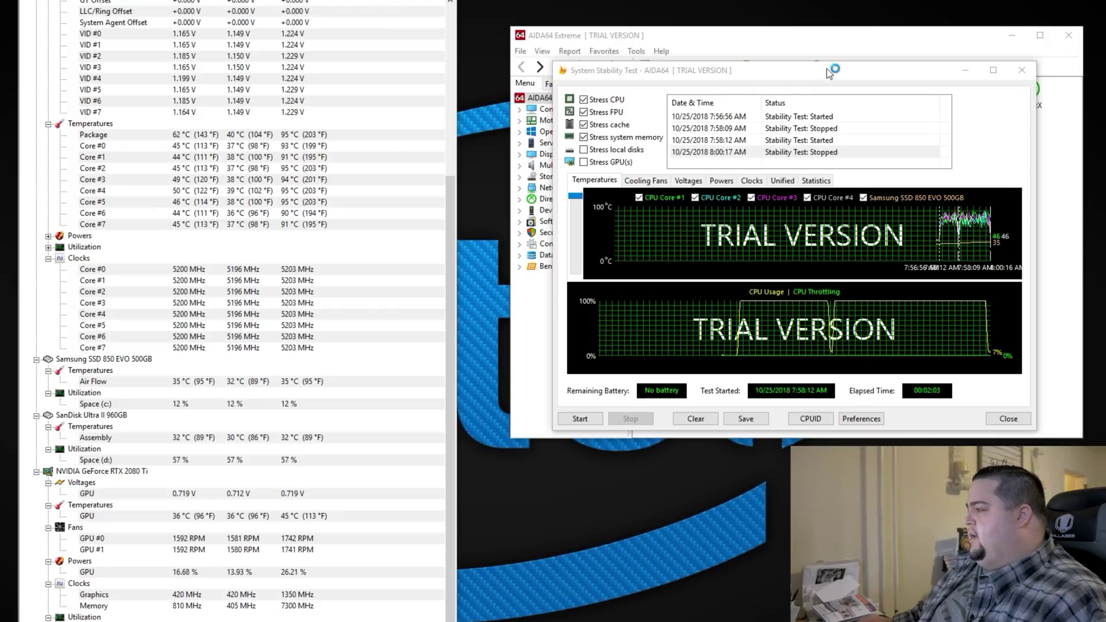
left_click(1022, 70)
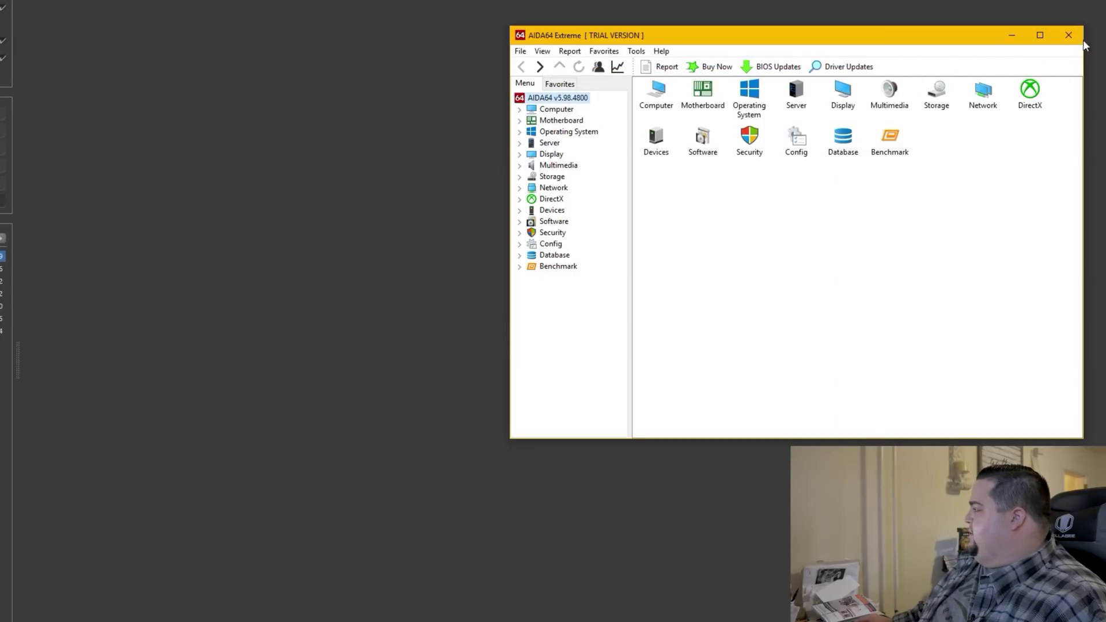
left_click(1073, 39)
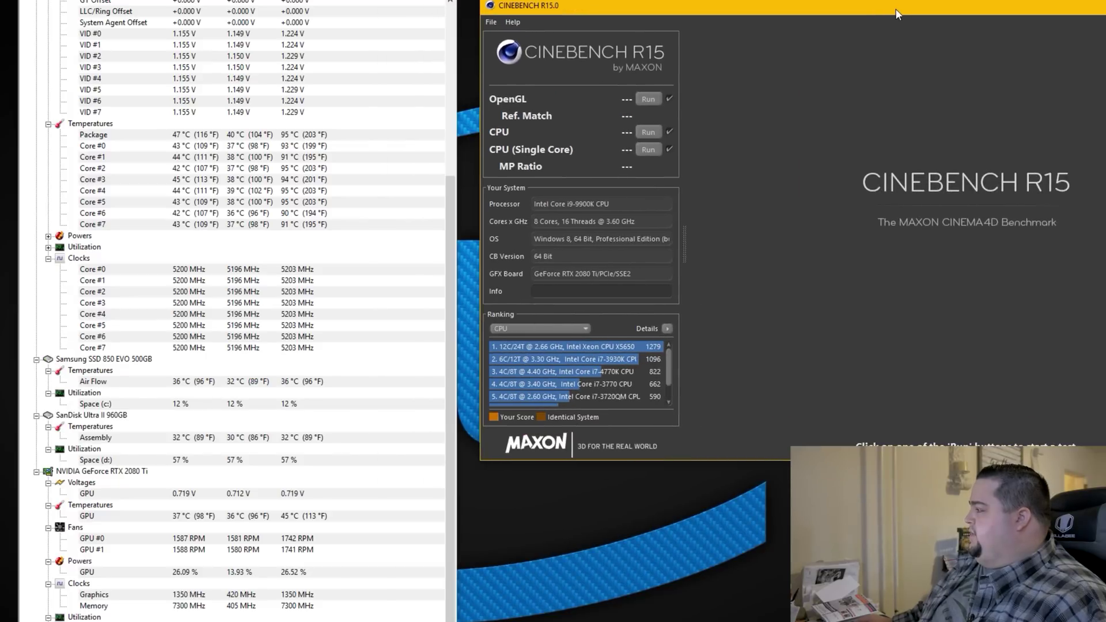
- Reposition the Cinebench window and the sensor monitor window side by side on screen
left_click_drag(911, 8, 871, 2)
left_click_drag(230, 0, 167, 0)
left_click_drag(692, 3, 634, 28)
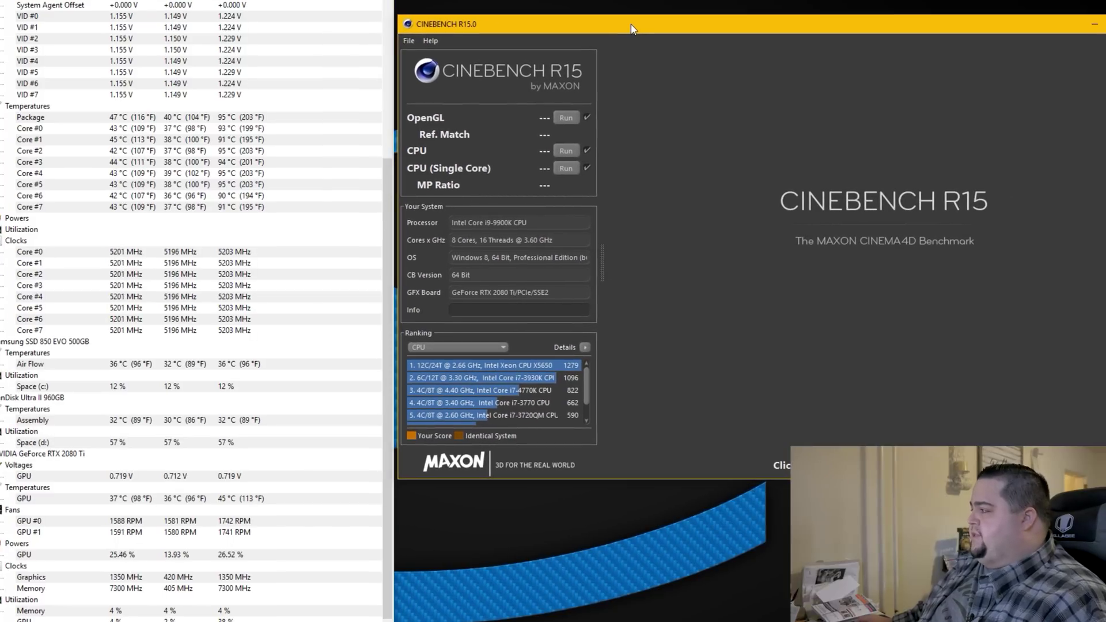
- Untick the OpenGL test and run all selected CPU tests, scoring 2243 cb and 225 cb
left_click(587, 118)
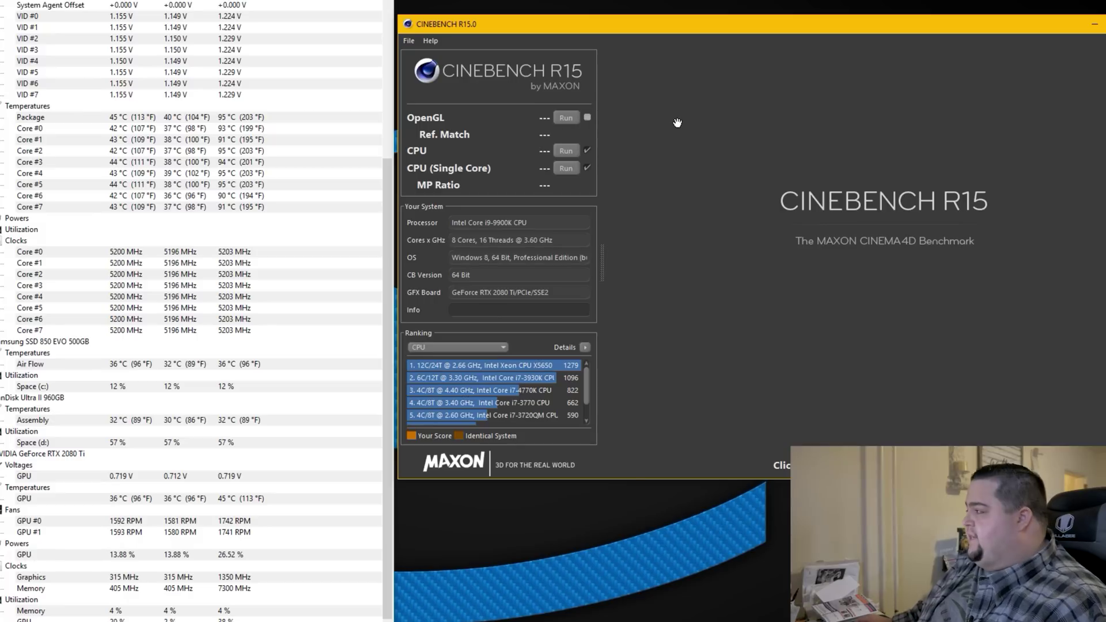
left_click(410, 41)
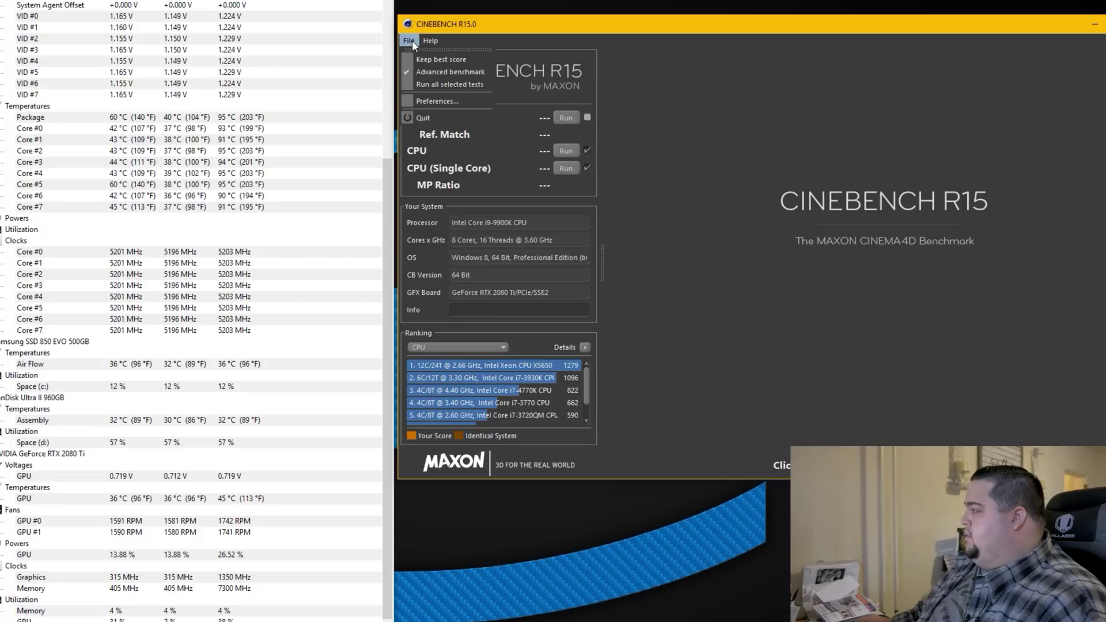
left_click(450, 85)
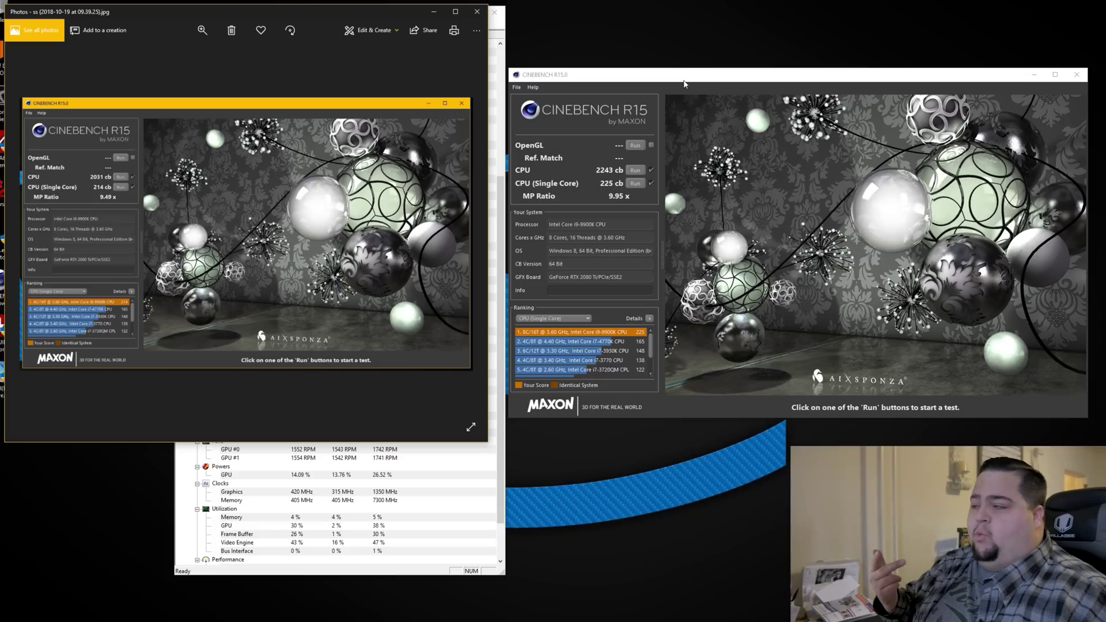
- Close the earlier-score screenshot, then quit Cinebench R15 without saving the score
left_click(474, 15)
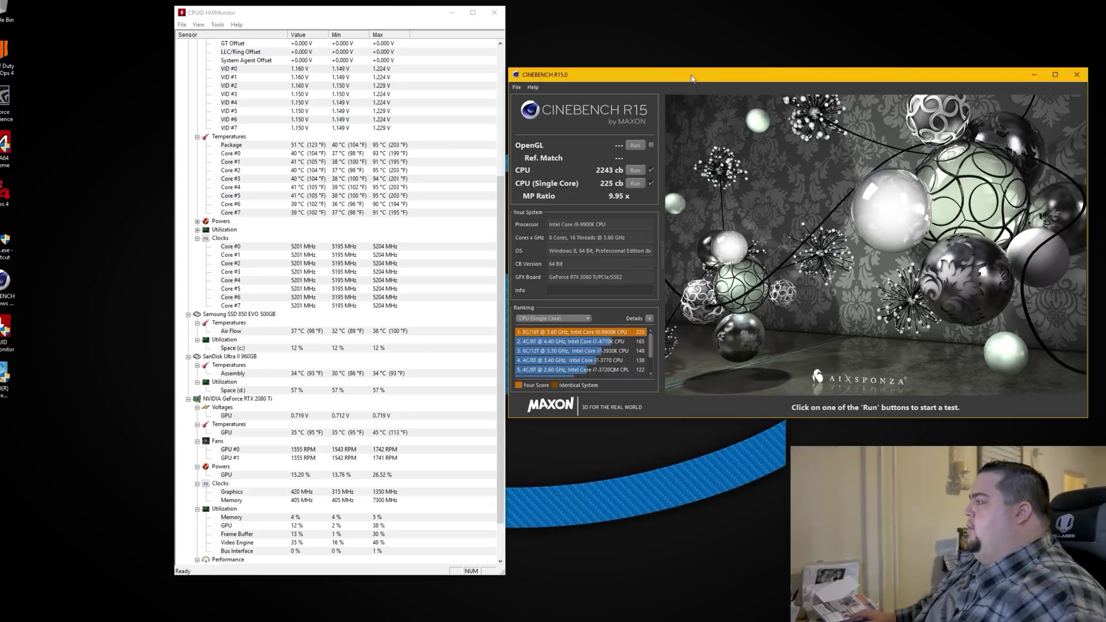
left_click(1077, 74)
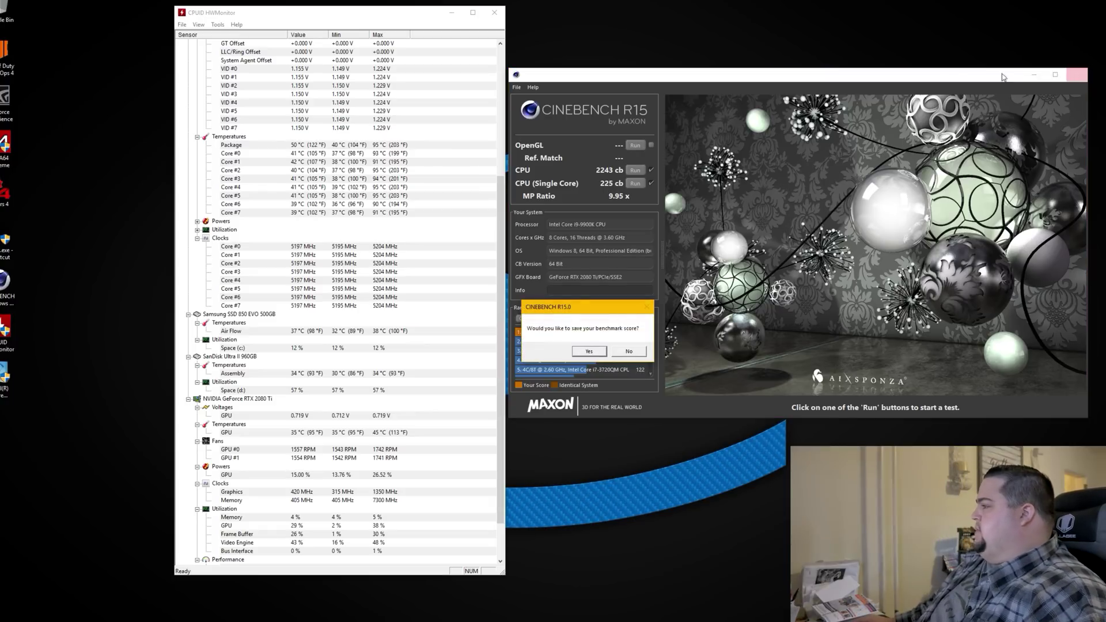
left_click(627, 352)
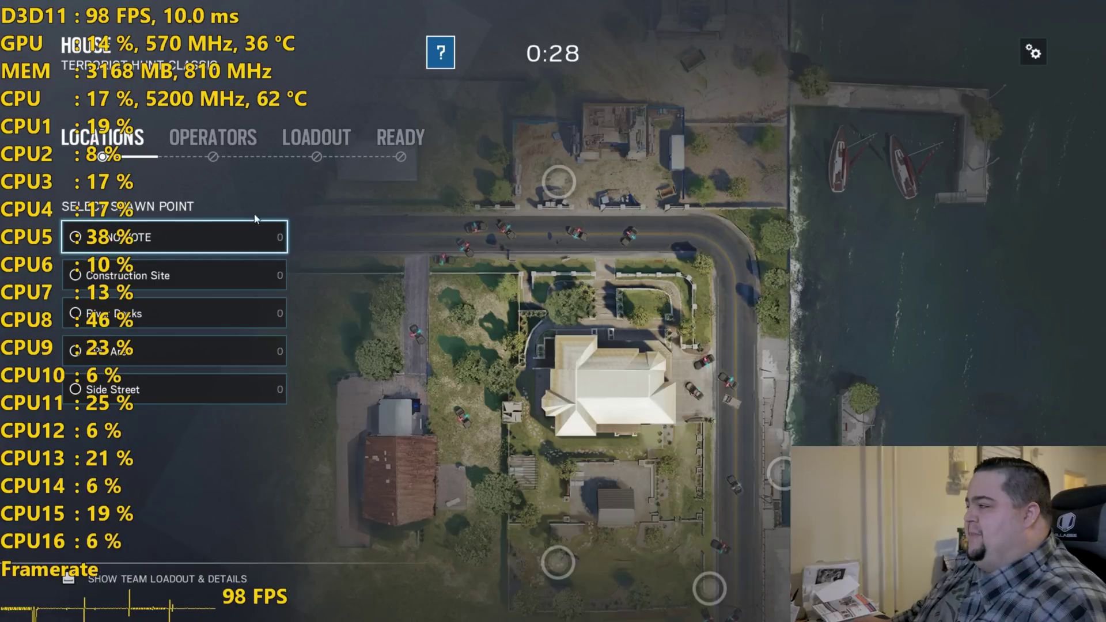
- Accept the spawn point, pick Ash, and confirm her R4-C loadout
left_click(238, 234)
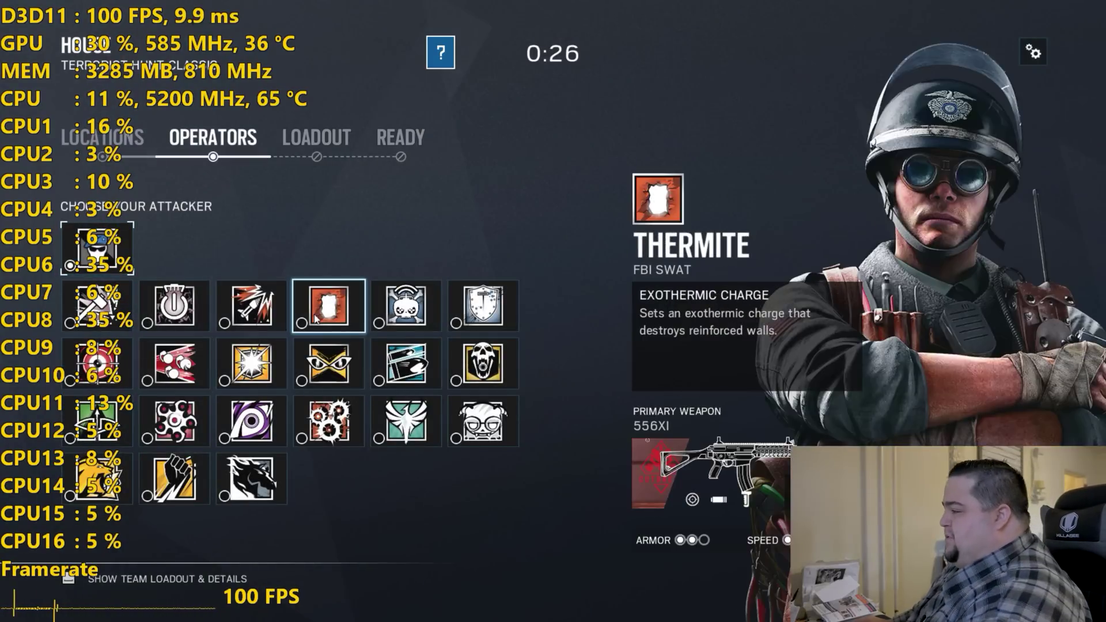
left_click(263, 303)
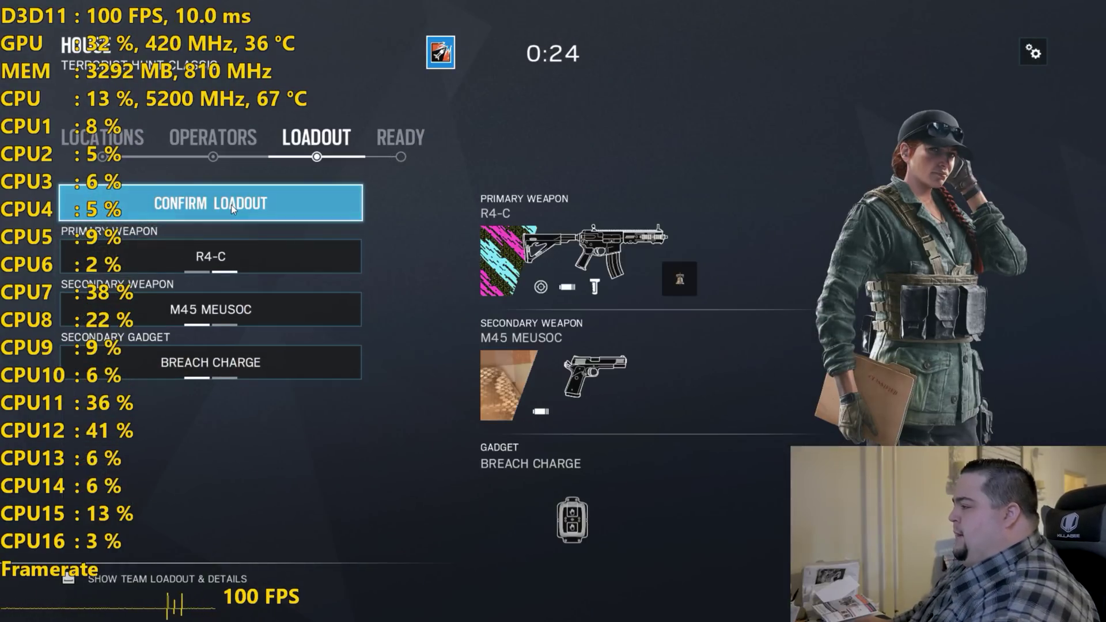
left_click(230, 205)
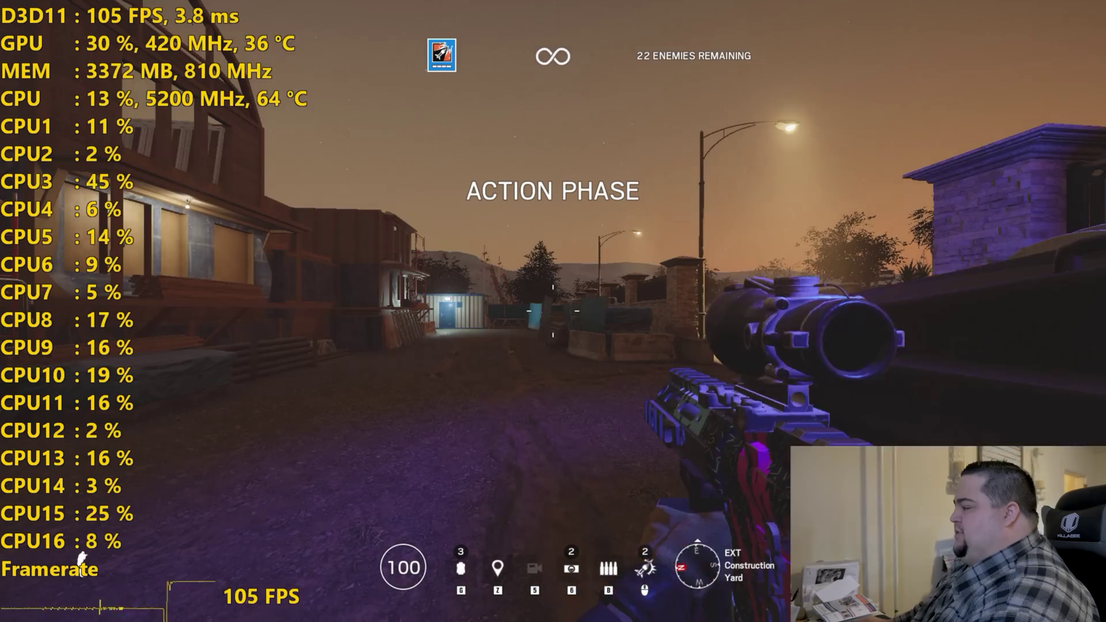
- Move Ash past the pillars onto Front Street and advance with the rifle past the police car
key("w")
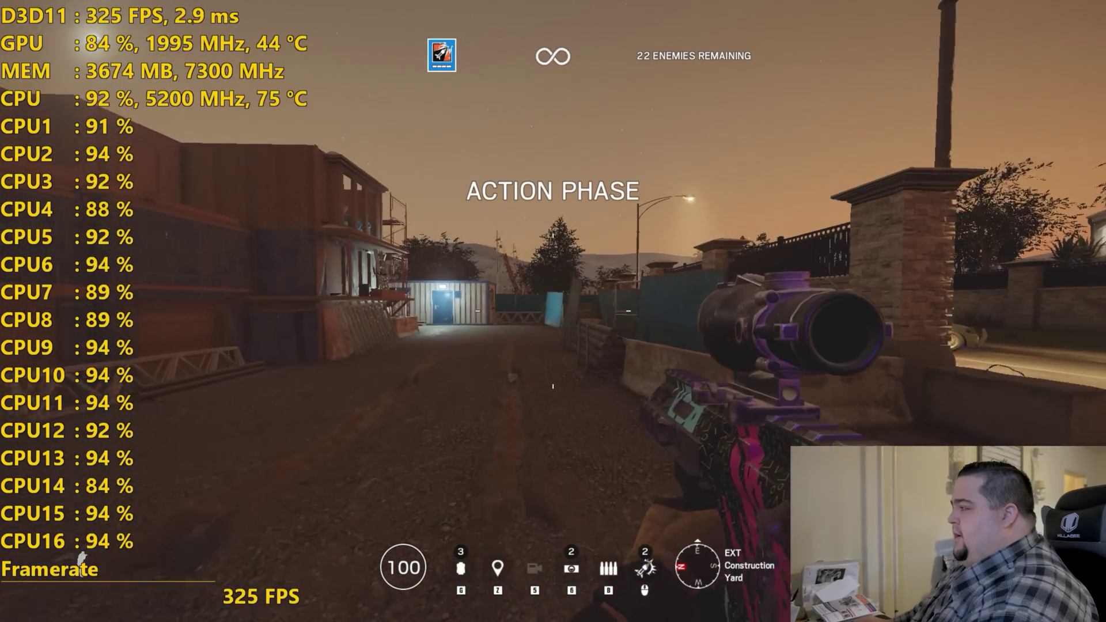
key("w")
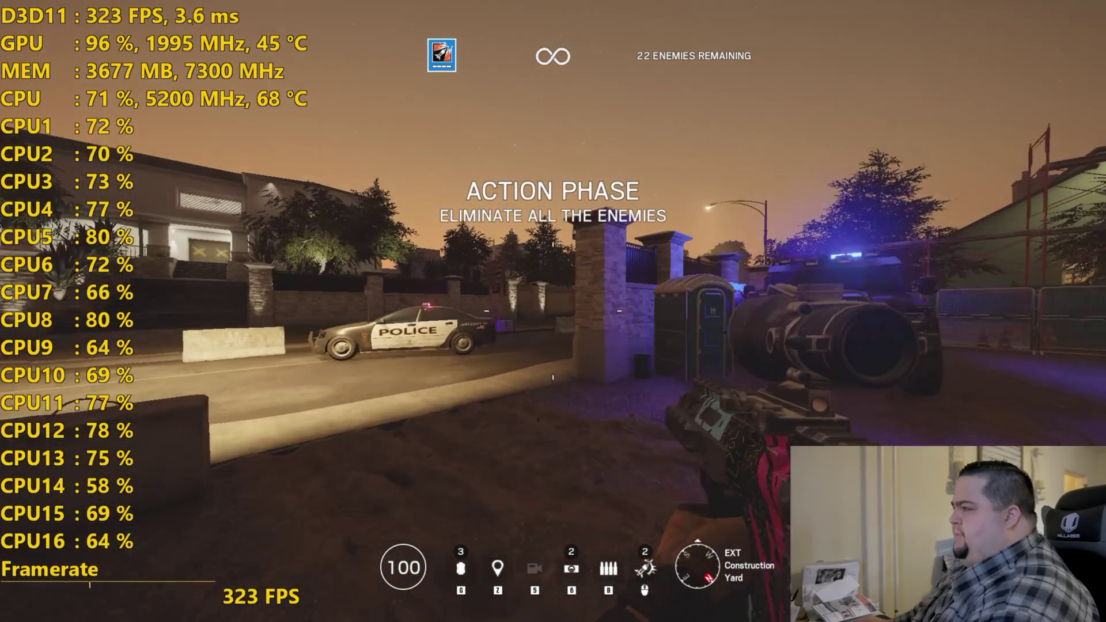
key("w")
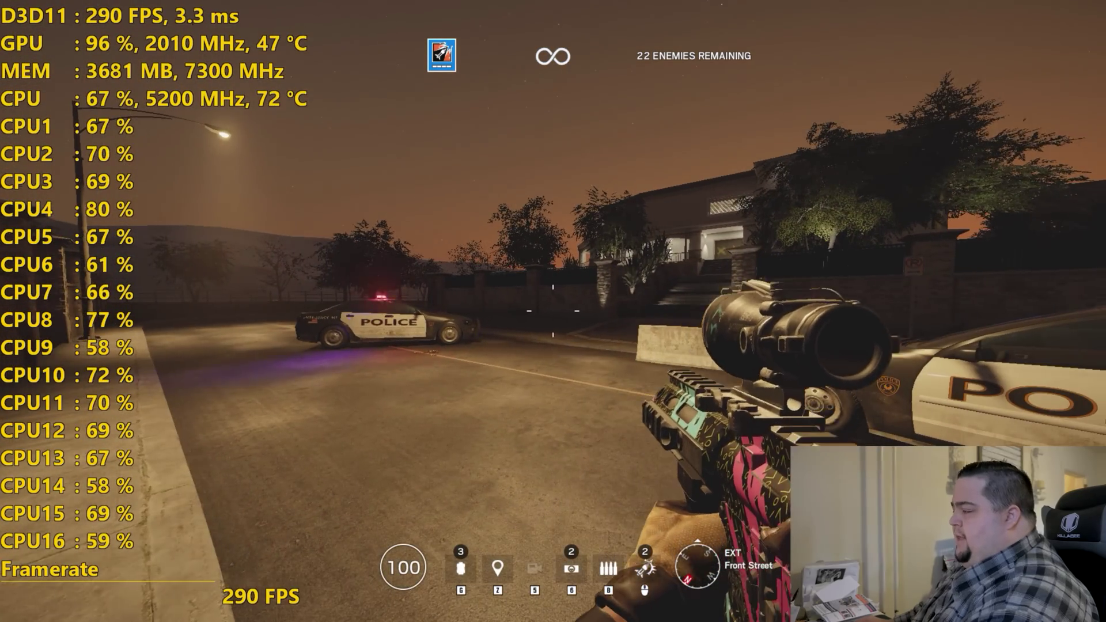
key("s")
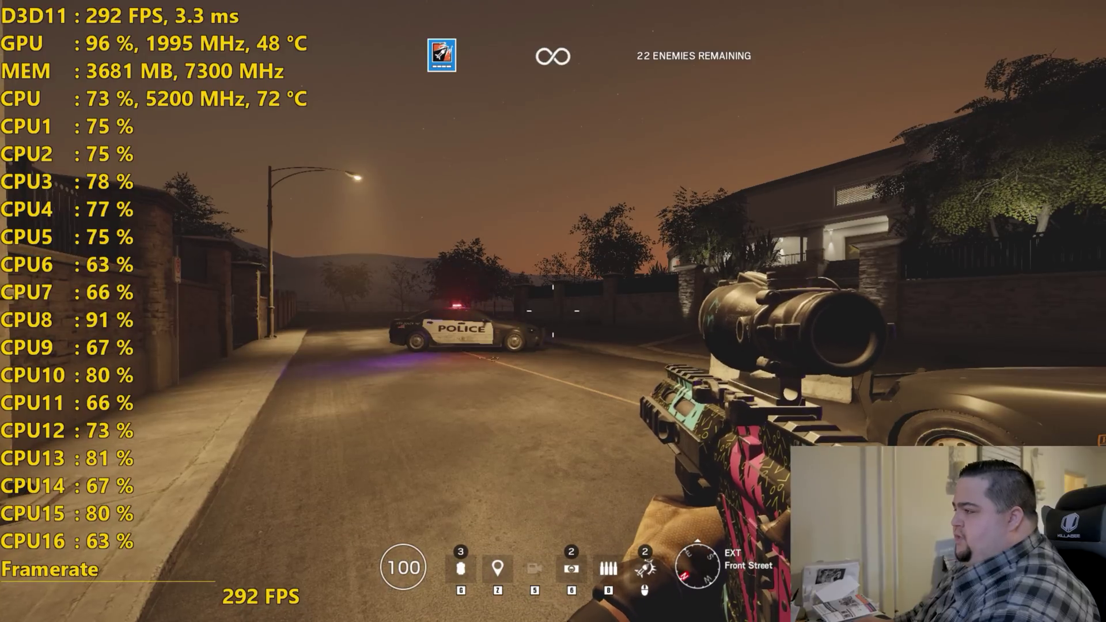
key("d")
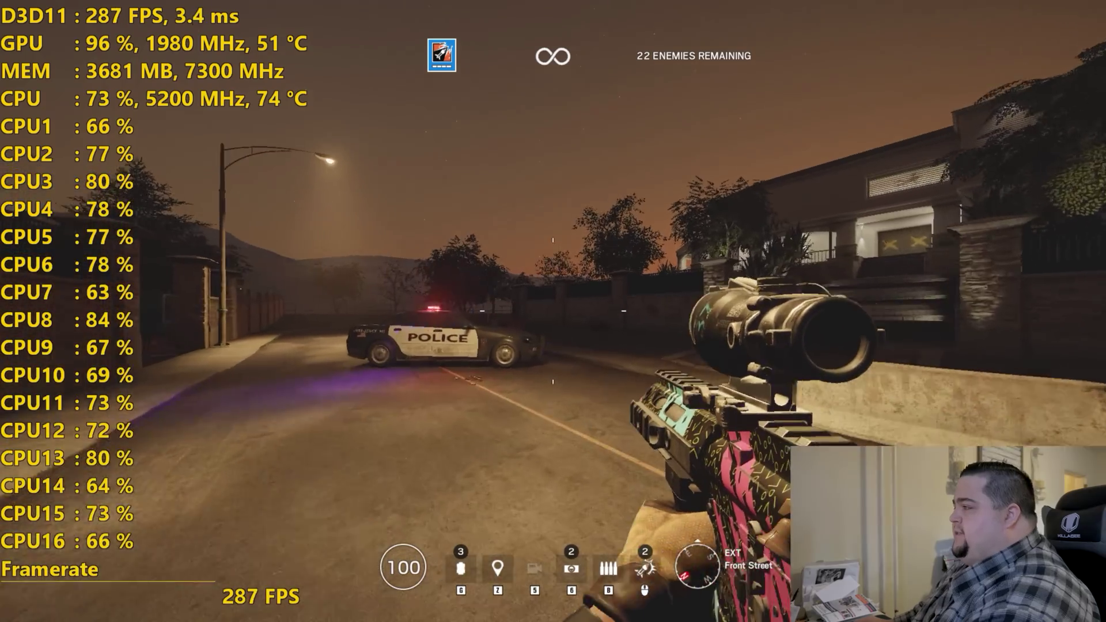
key("1")
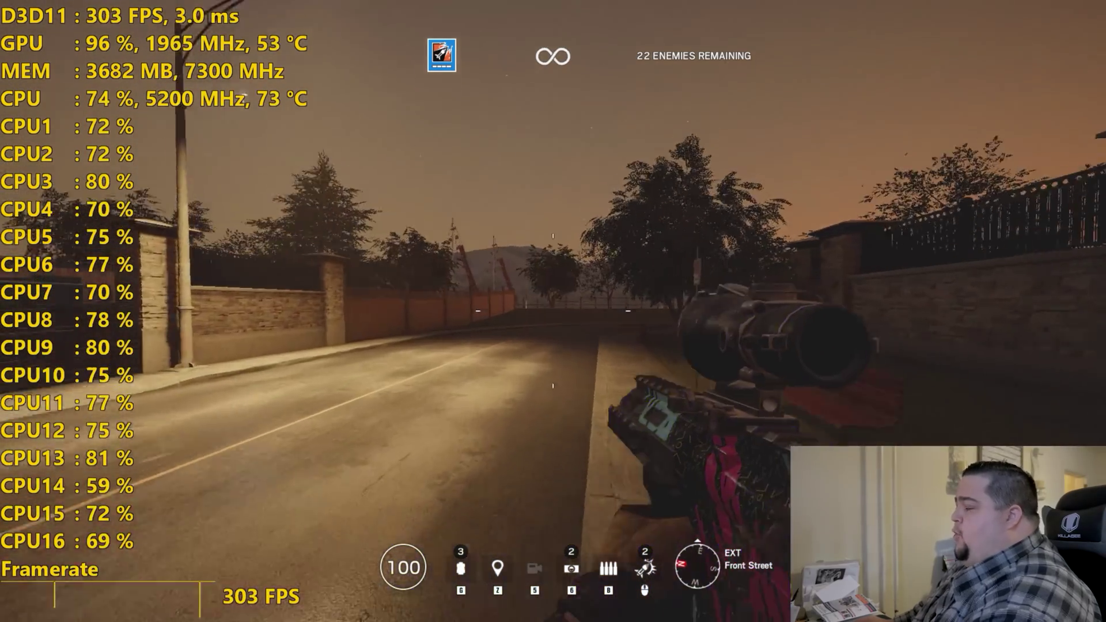
key("w")
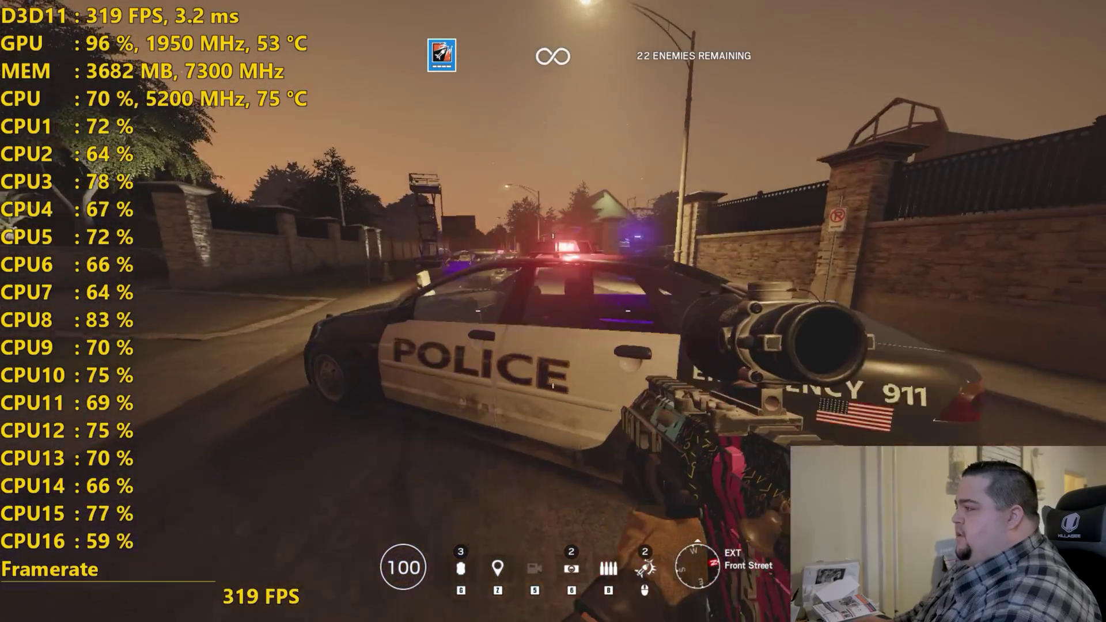